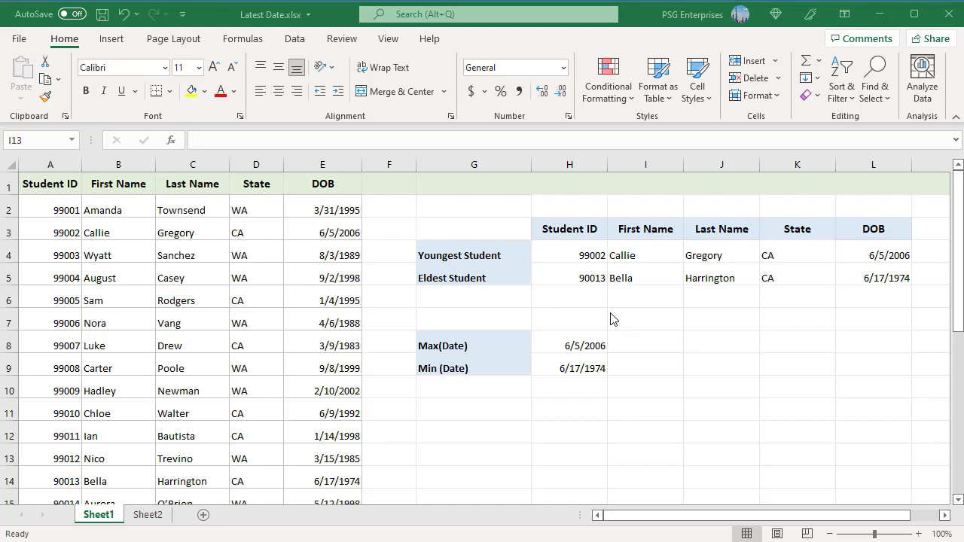
# Review the youngest-student XLOOKUP in H4 and the MAX date formula in H8 without changing them.
pyautogui.doubleClick(591, 254)
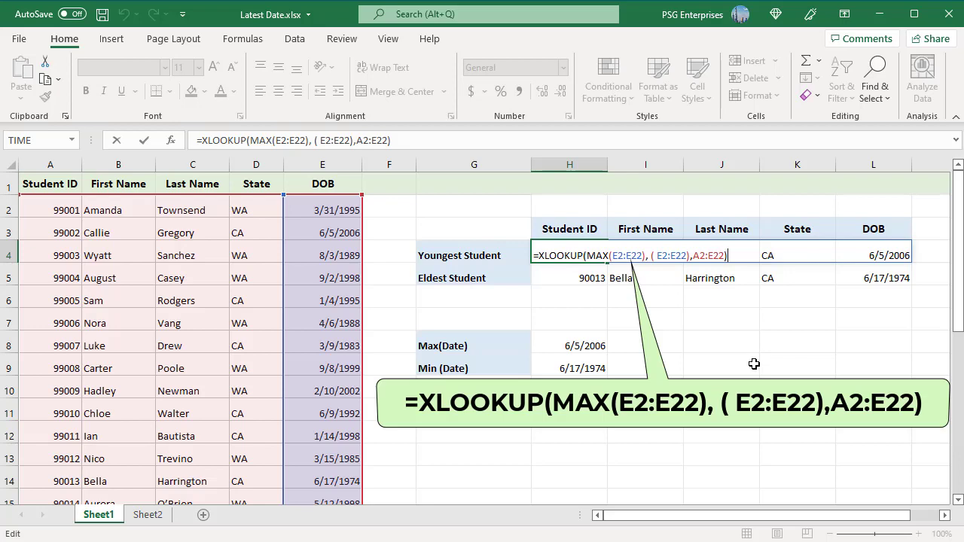
pyautogui.press('Escape')
pyautogui.click(597, 344)
pyautogui.doubleClick(597, 344)
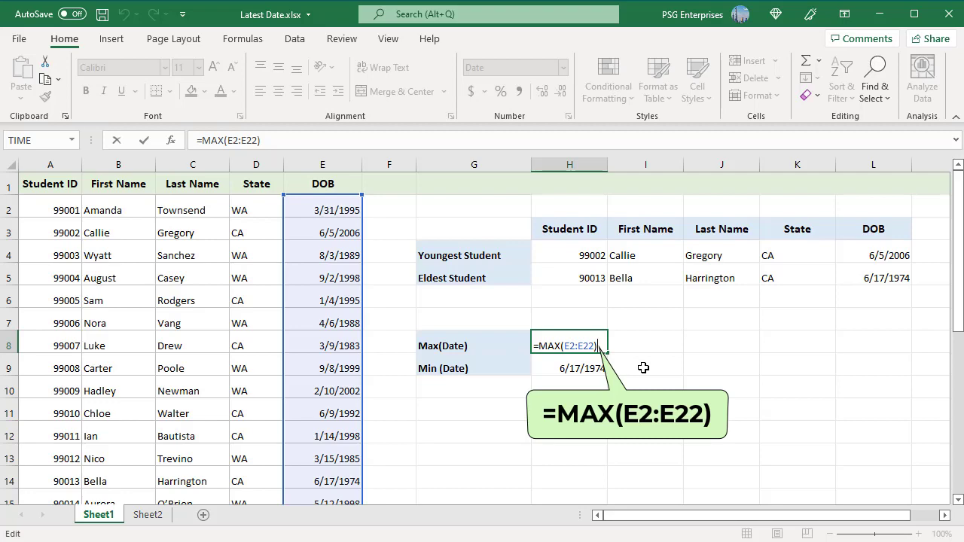
pyautogui.press('Escape')
# Re-examine the H4 youngest-student lookup, then view the eldest-student formula in H5.
pyautogui.click(602, 247)
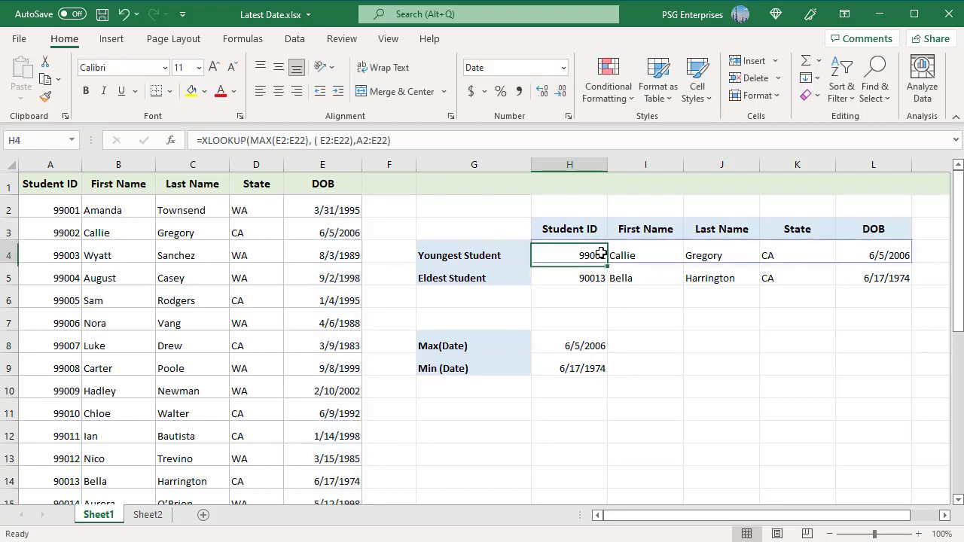
pyautogui.doubleClick(602, 247)
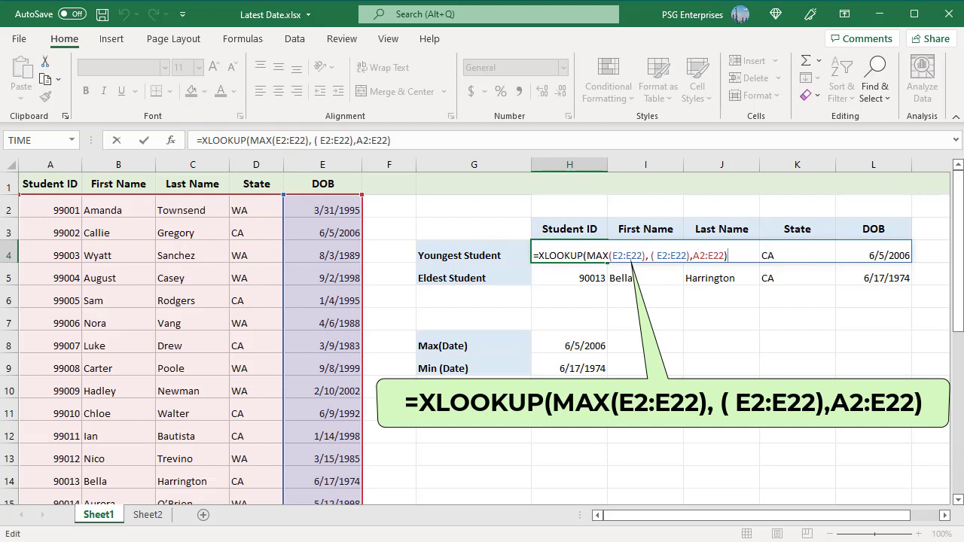
pyautogui.hotkey('ctrl', 'Return')
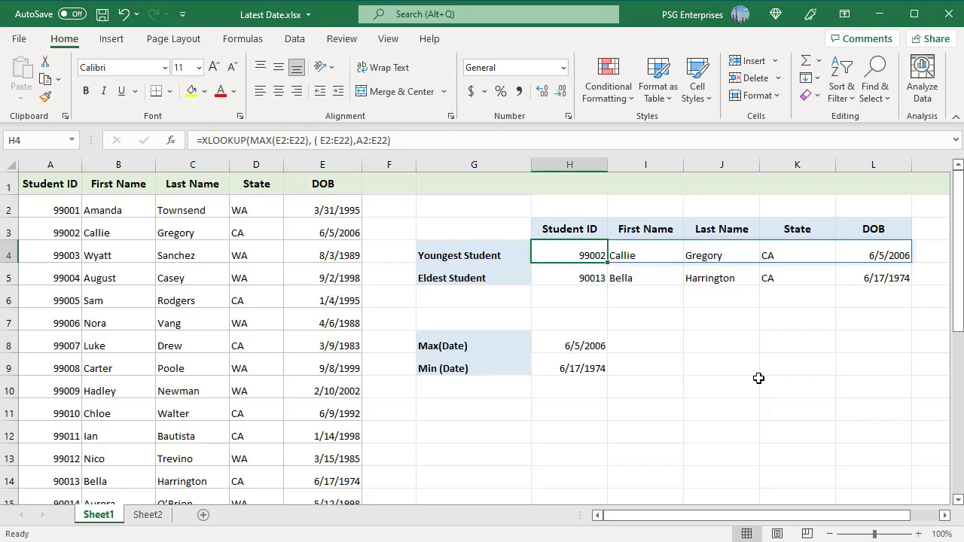
pyautogui.press('Down')
pyautogui.press('F2')
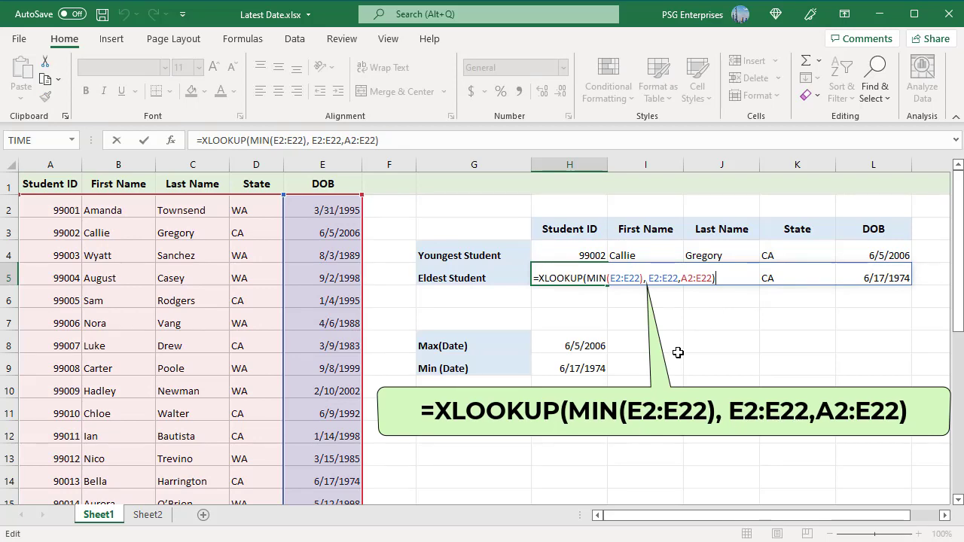
# Review the MIN date formula in H9 and the eldest-student lookup in H5, leaving both unchanged.
pyautogui.click(592, 366)
pyautogui.doubleClick(596, 366)
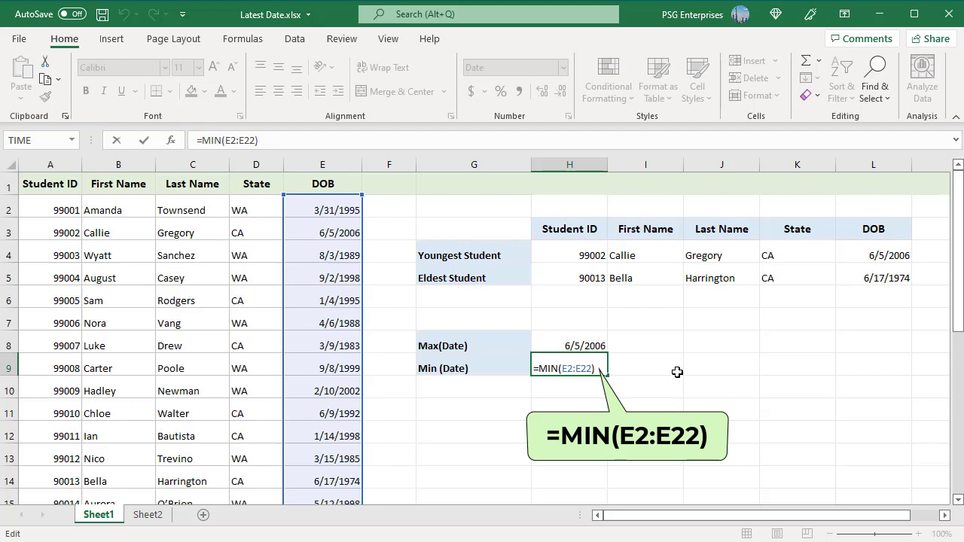
pyautogui.press('Escape')
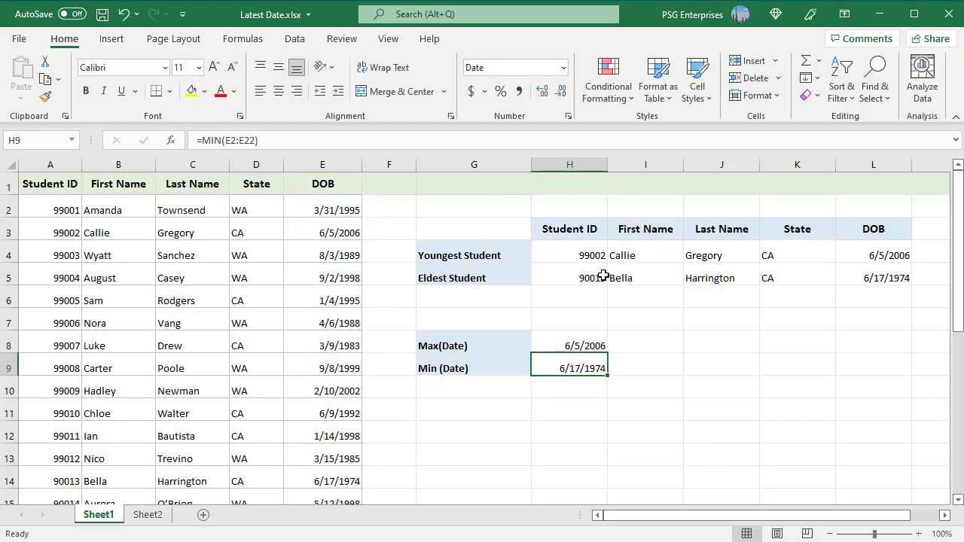
pyautogui.doubleClick(605, 276)
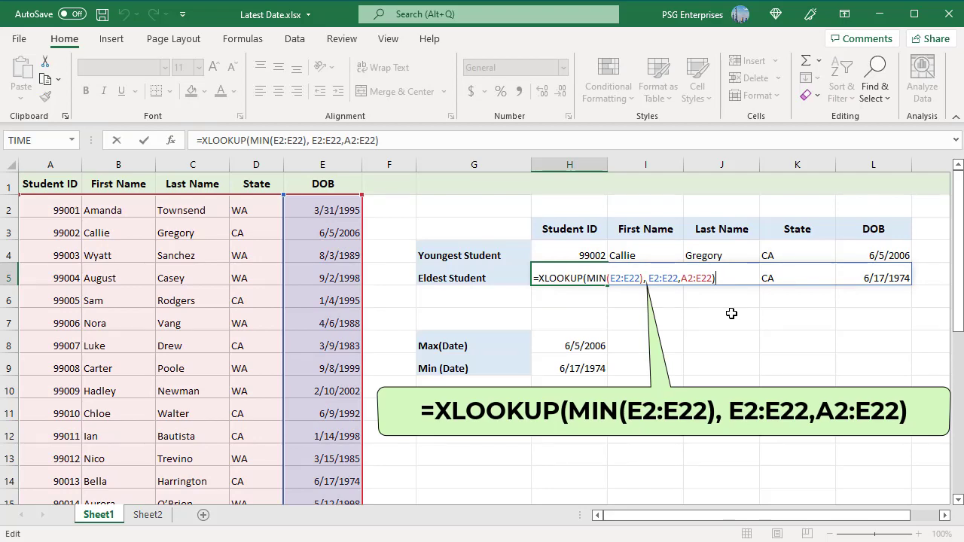
pyautogui.press('Escape')
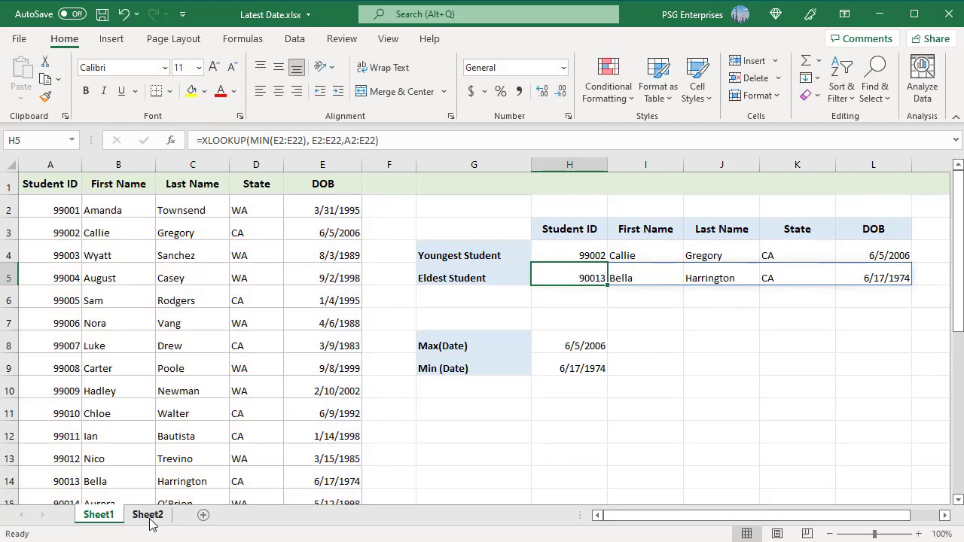
# On Sheet2, view the WA-filtered XLOOKUP in K4 and the =(D2:D22="WA") helper formula in F2.
pyautogui.click(147, 514)
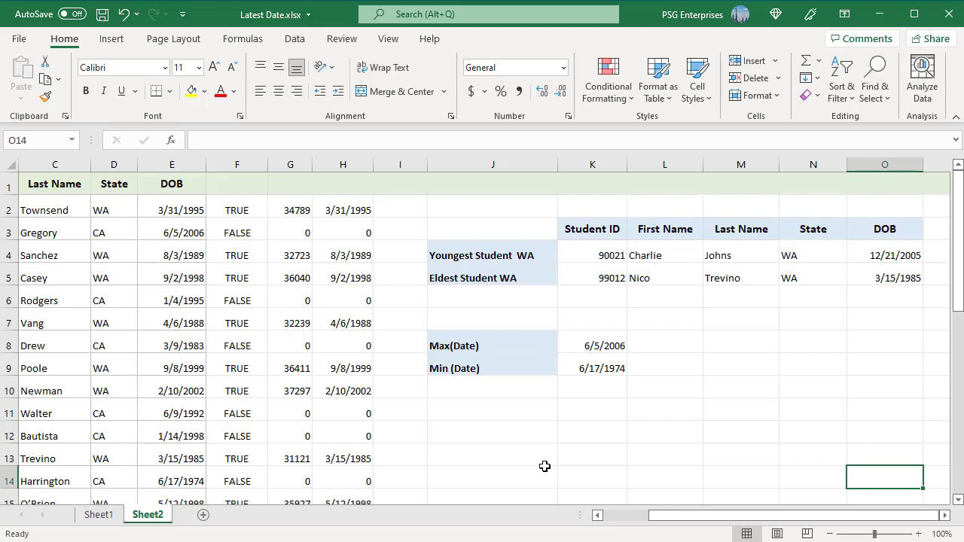
pyautogui.doubleClick(615, 255)
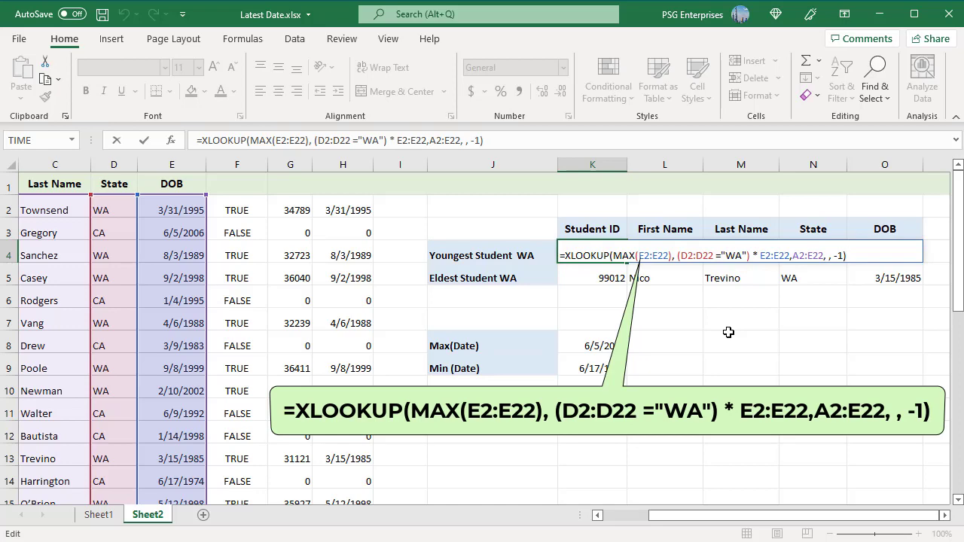
pyautogui.hotkey('ctrl', 'Return')
pyautogui.click(254, 210)
pyautogui.press('F2')
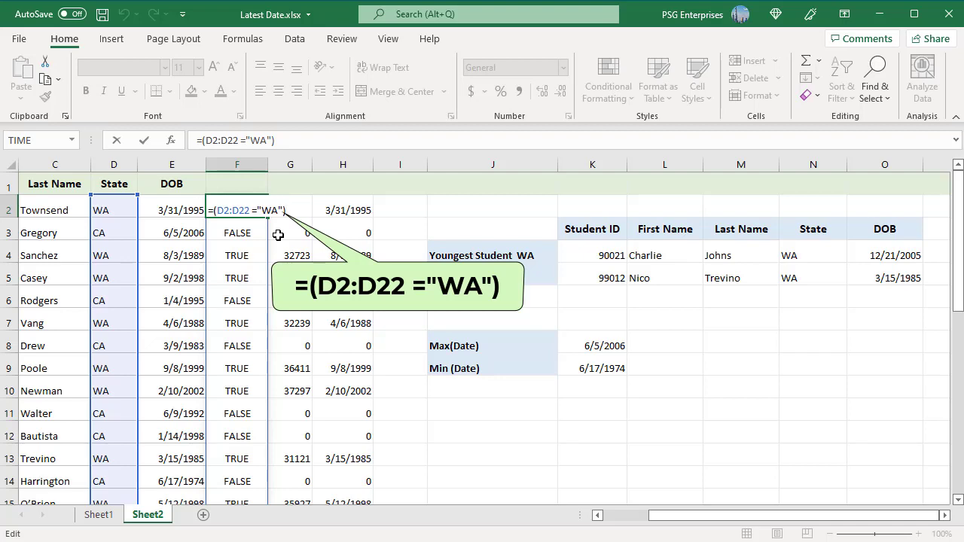
pyautogui.hotkey('ctrl', 'Return')
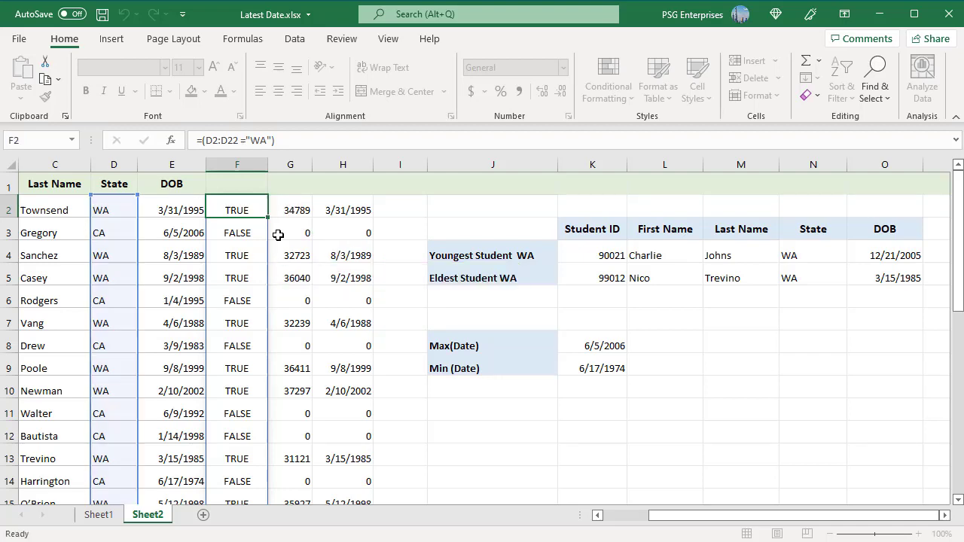
pyautogui.click(301, 205)
pyautogui.doubleClick(301, 206)
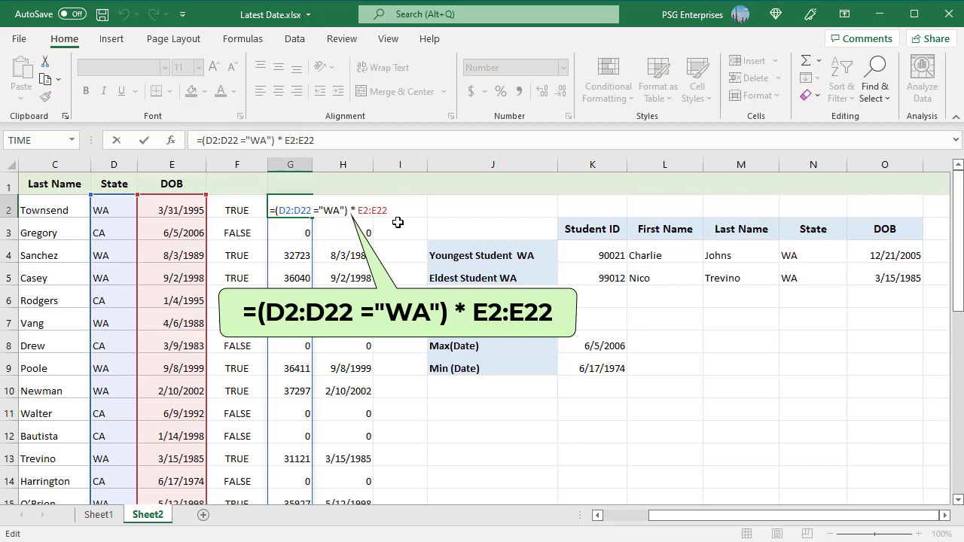
pyautogui.hotkey('ctrl', 'Return')
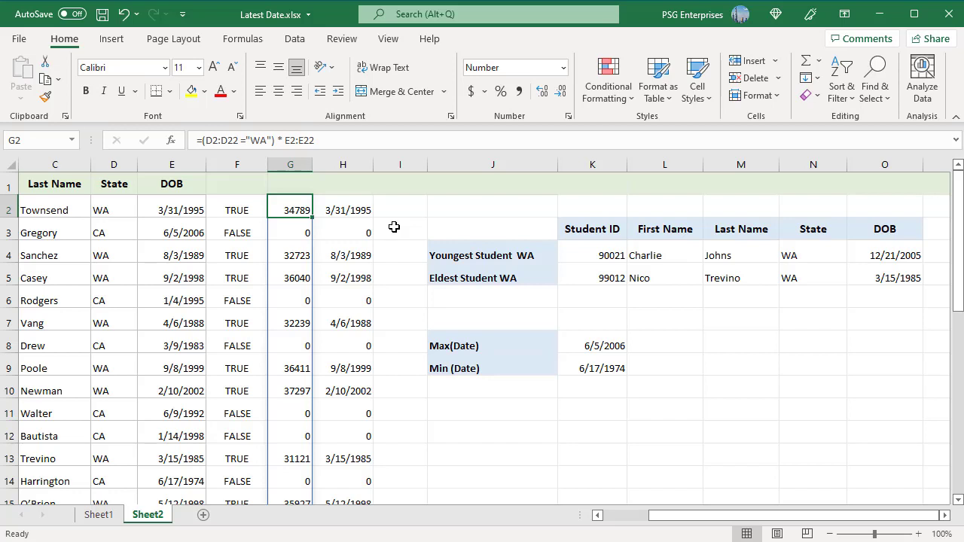
pyautogui.click(359, 212)
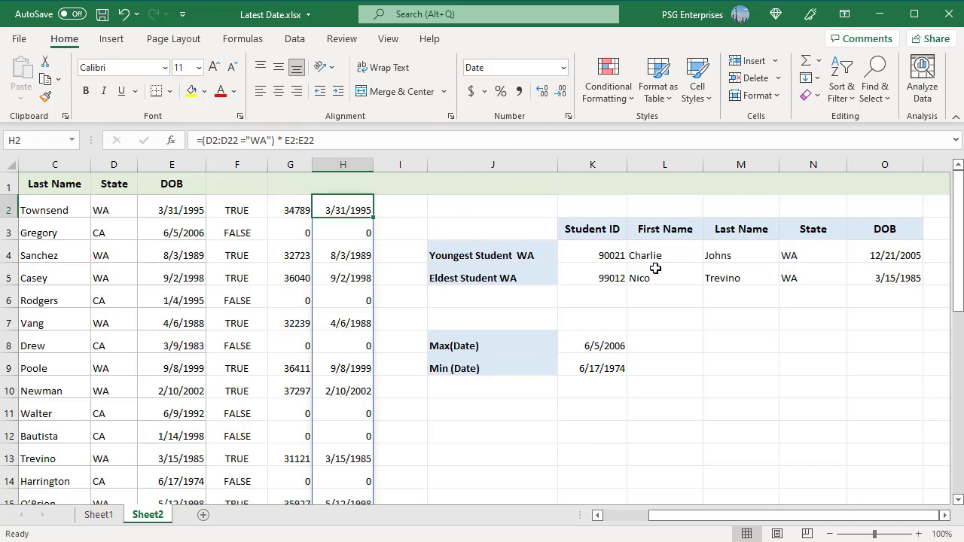
pyautogui.click(617, 251)
pyautogui.press('F2')
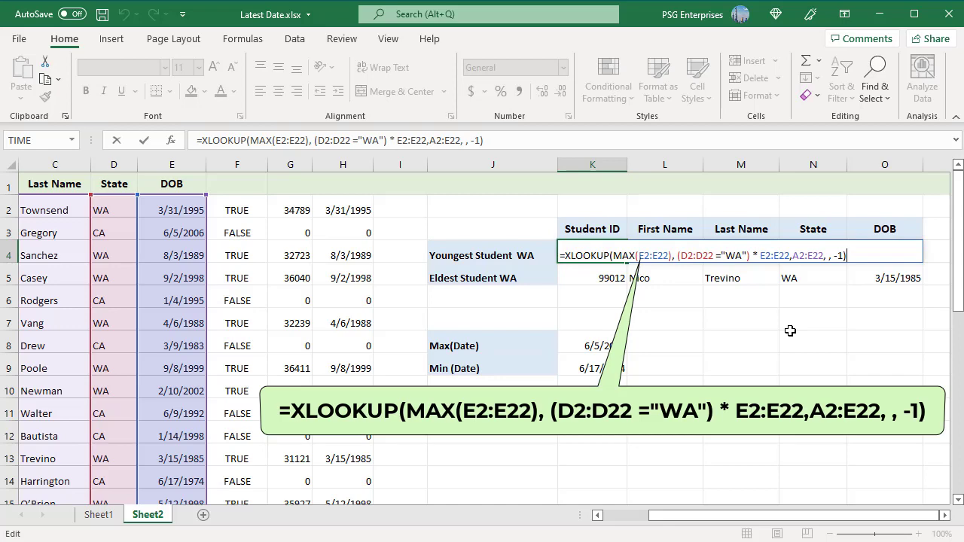
pyautogui.press('Return')
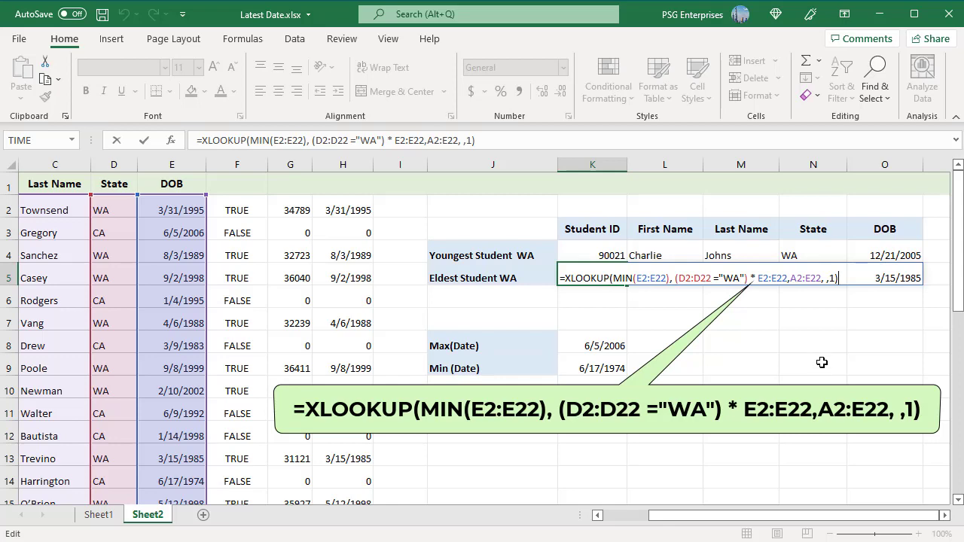
pyautogui.hotkey('ctrl', 'Return')
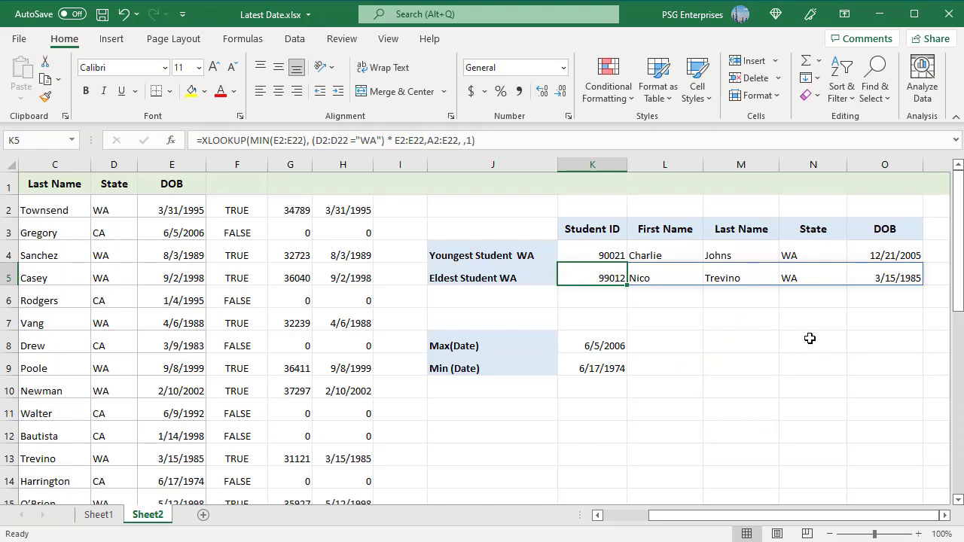
pyautogui.click(811, 381)
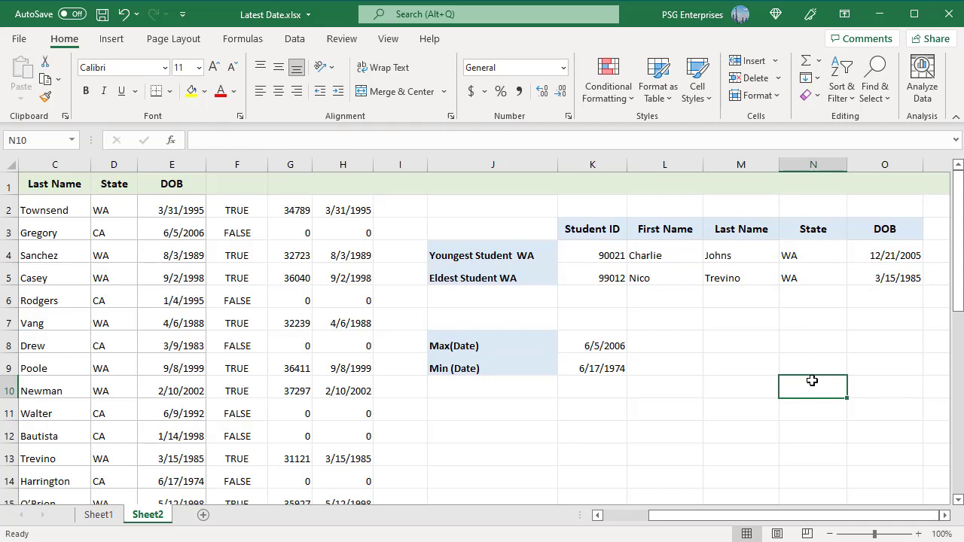